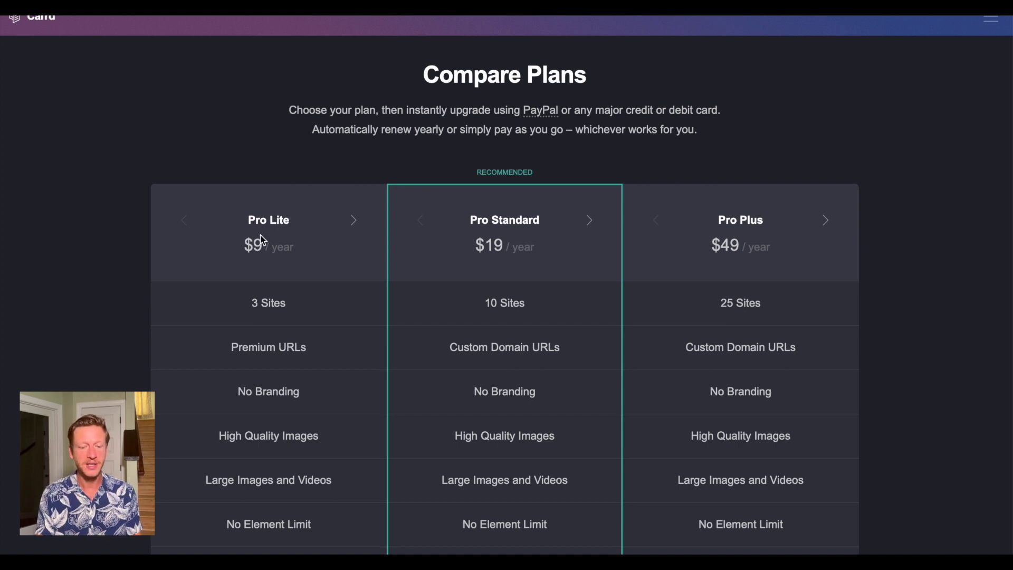
Scroll through the Compare Plans table and check the feature help labels
scroll(904, 264, "down", 1)
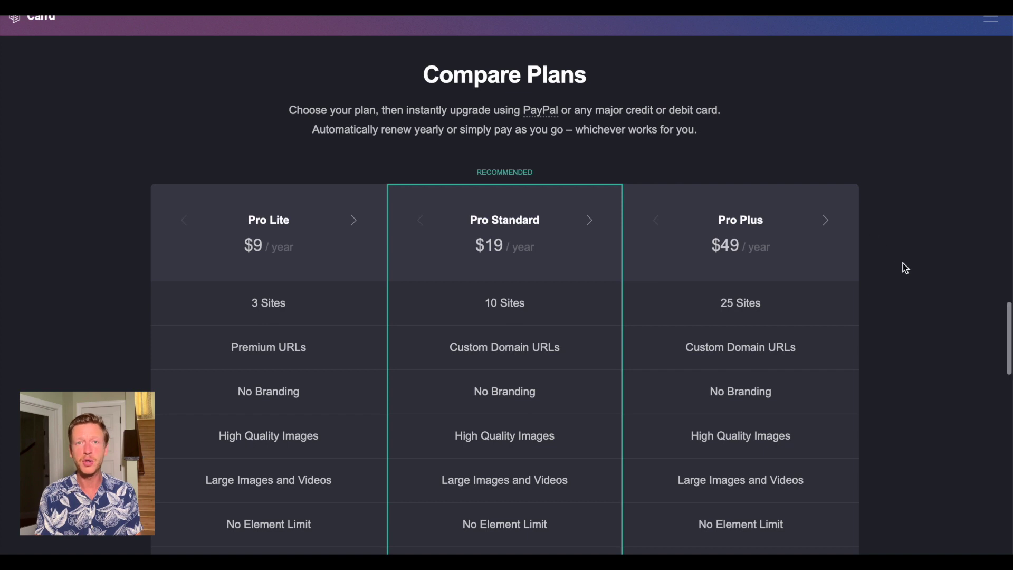
scroll(903, 263, "down", 1)
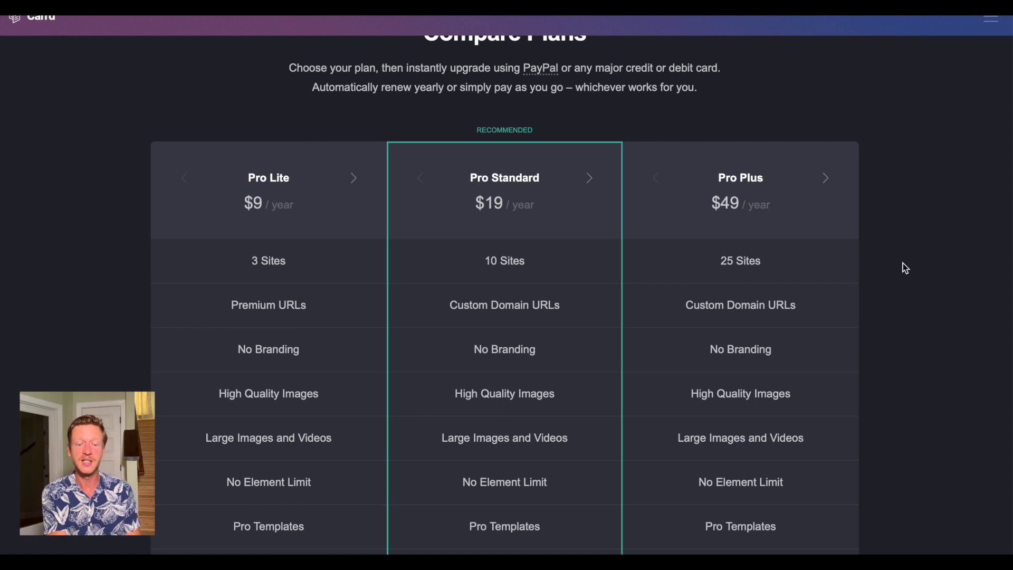
scroll(969, 303, "down", 3)
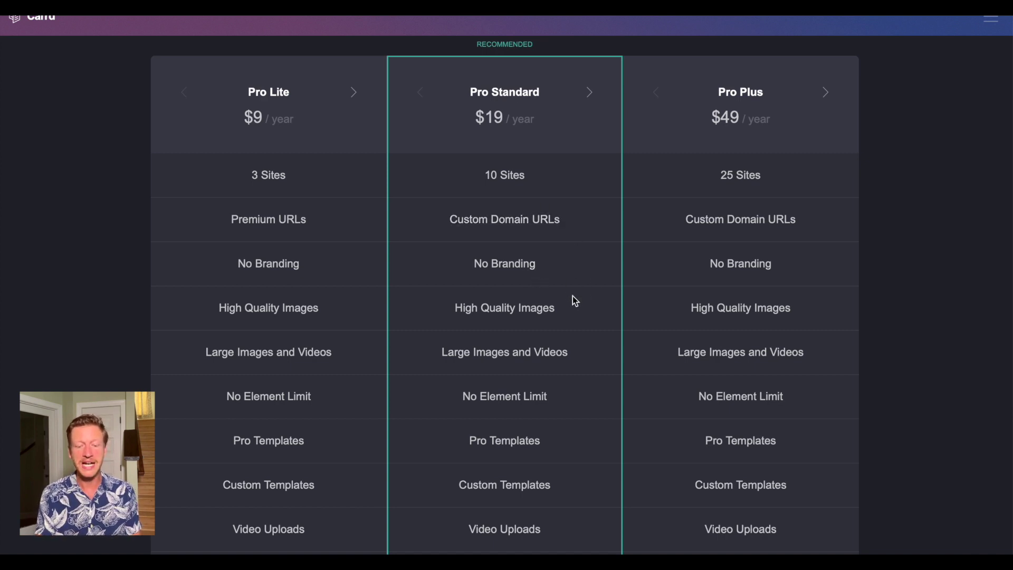
mouse_move(548, 304)
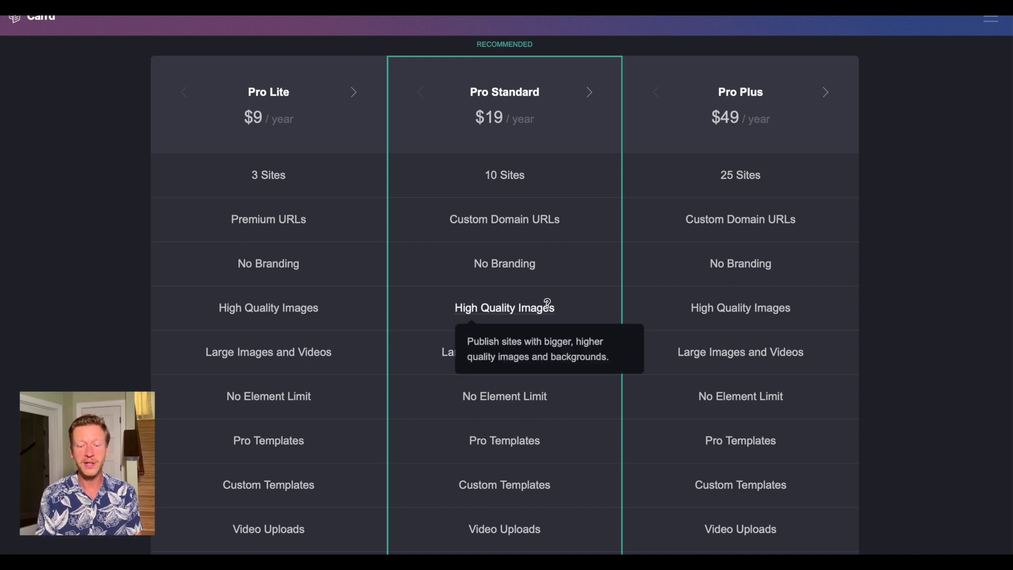
scroll(548, 304, "down", 3)
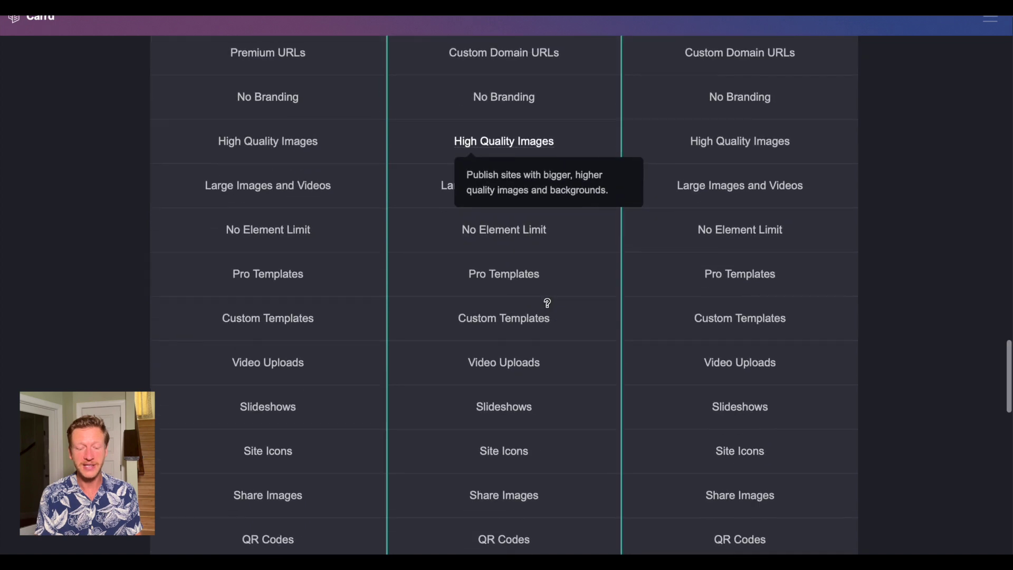
scroll(548, 303, "down", 2)
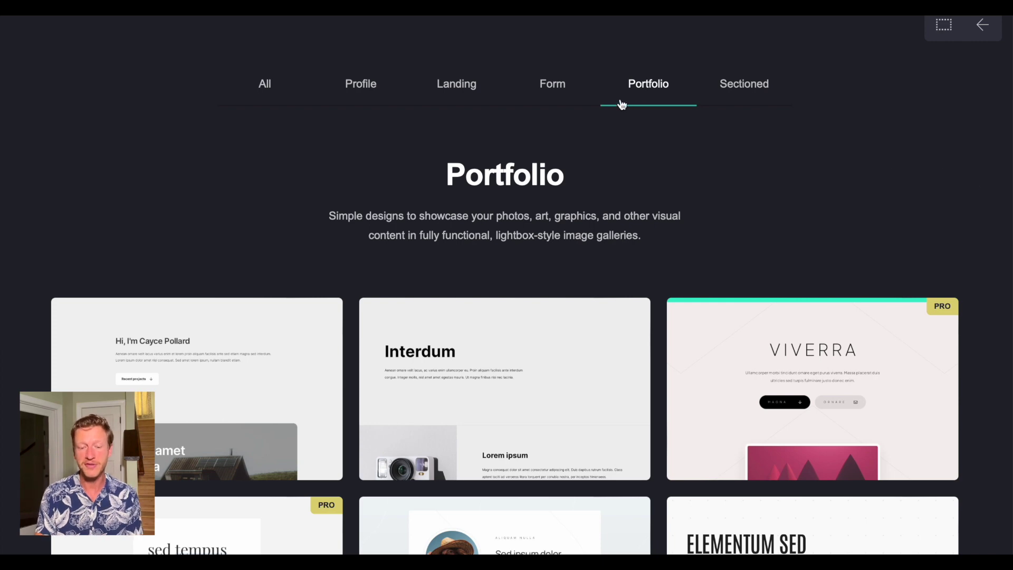
Browse the Form and Landing template categories
left_click(552, 84)
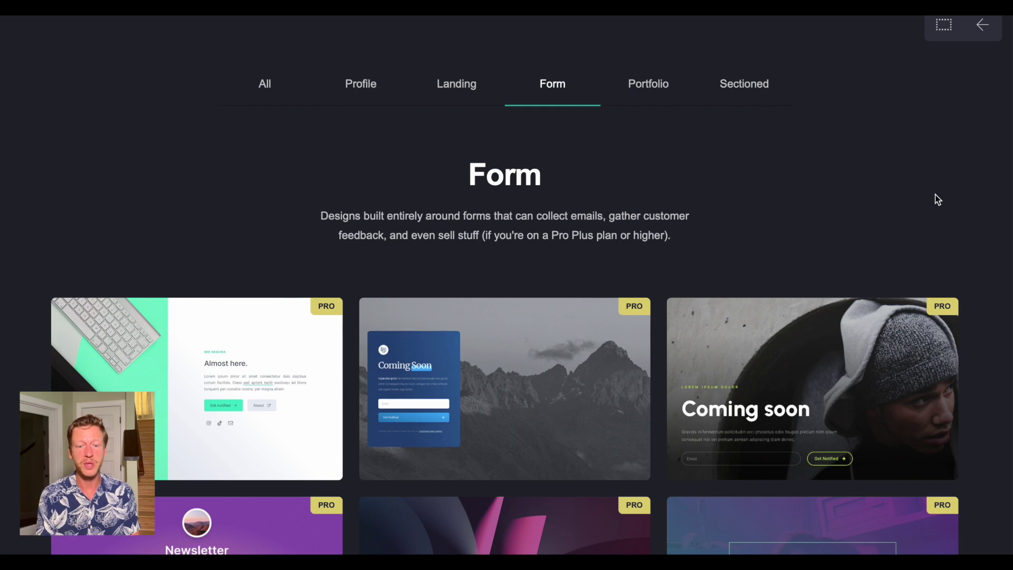
left_click(464, 83)
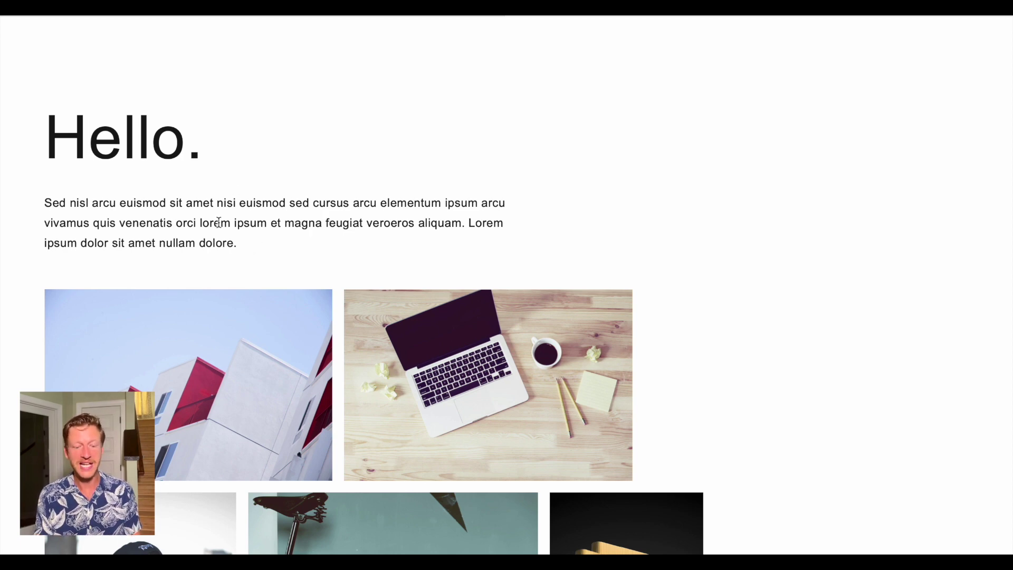
Scroll through the Hello. portfolio template preview, with its intro text and photo gallery
scroll(785, 250, "down", 5)
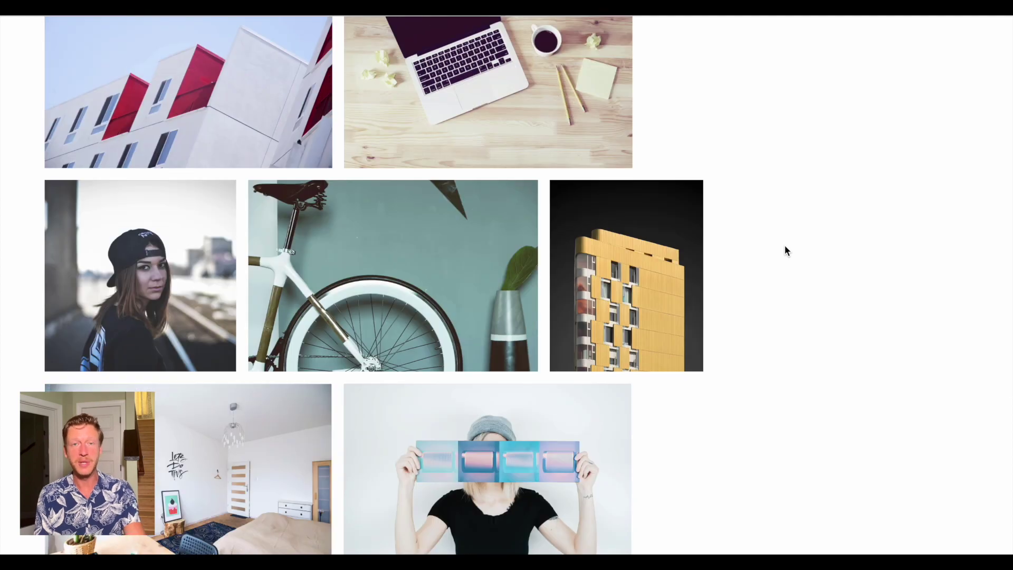
scroll(785, 250, "down", 5)
scroll(785, 250, "down", 2)
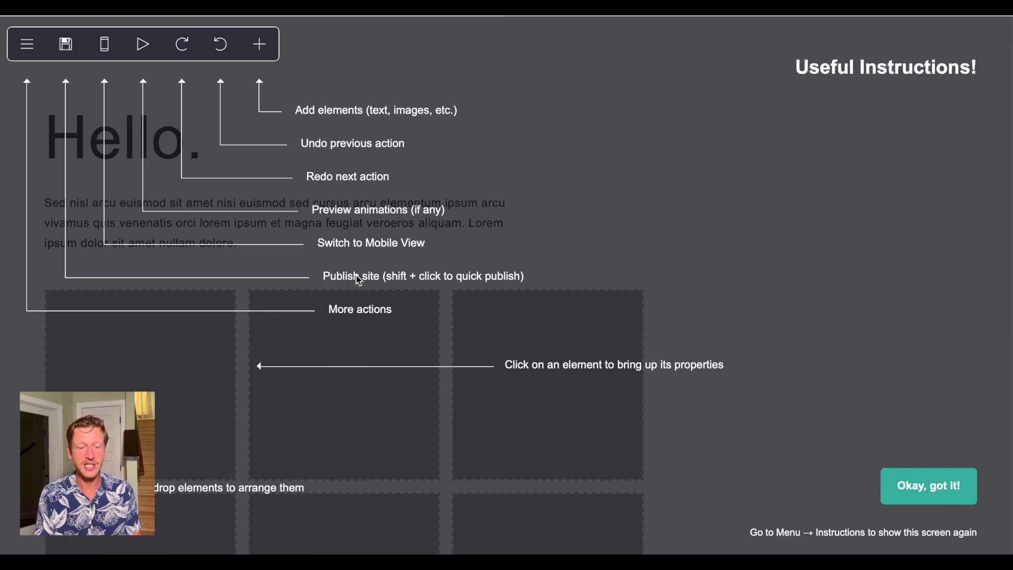
Dismiss the instructions overlay and bring up the element list for inserting below the intro paragraph
left_click(260, 46)
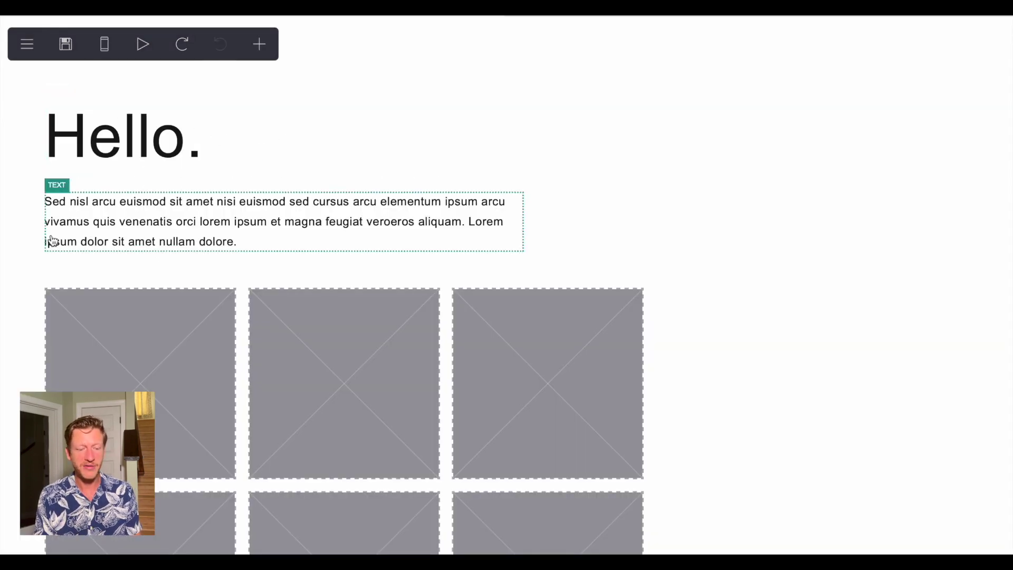
left_click(142, 240)
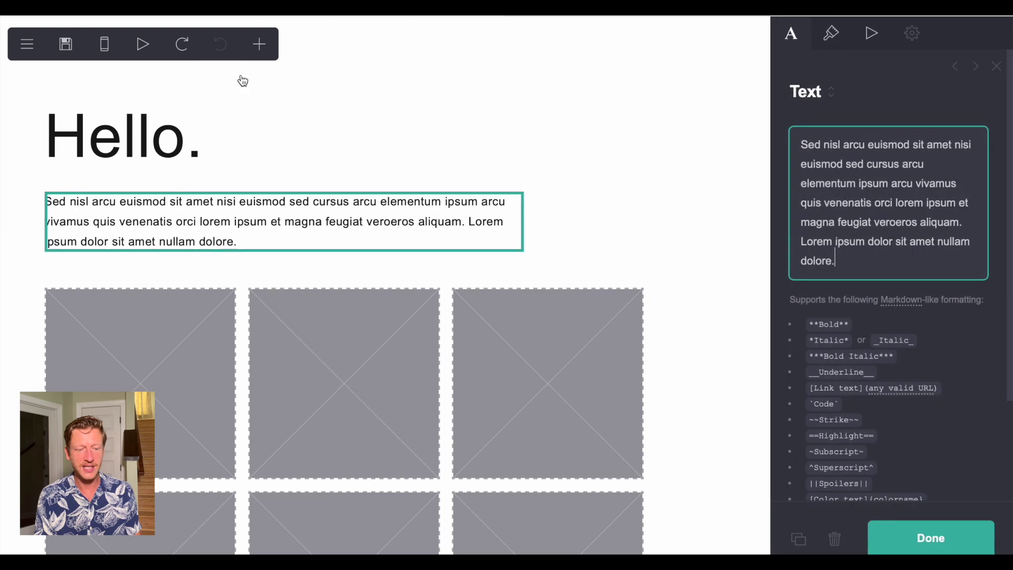
left_click(260, 43)
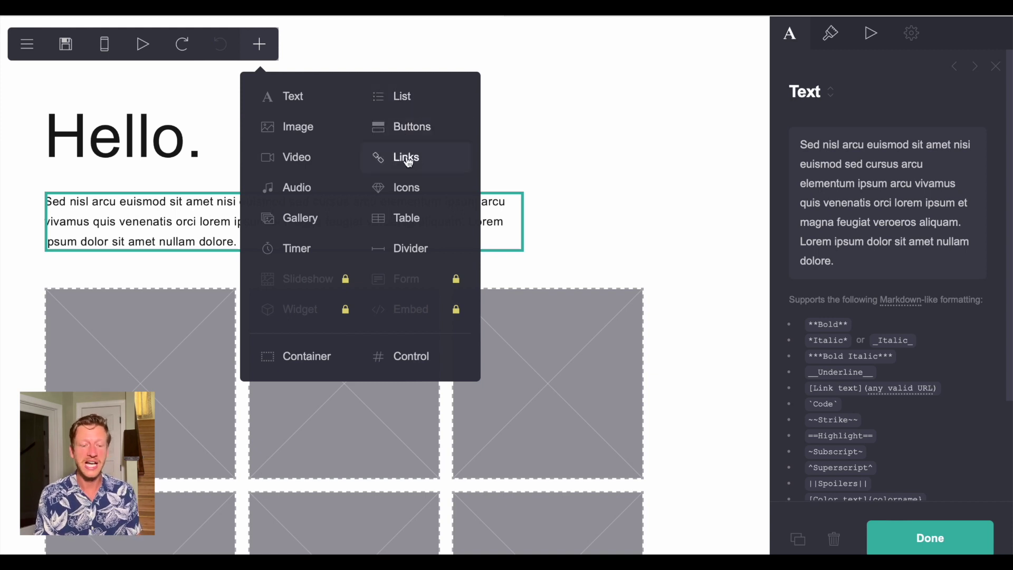
Insert a Form element below the paragraph, starting the Pro free trial to unlock it
left_click(457, 284)
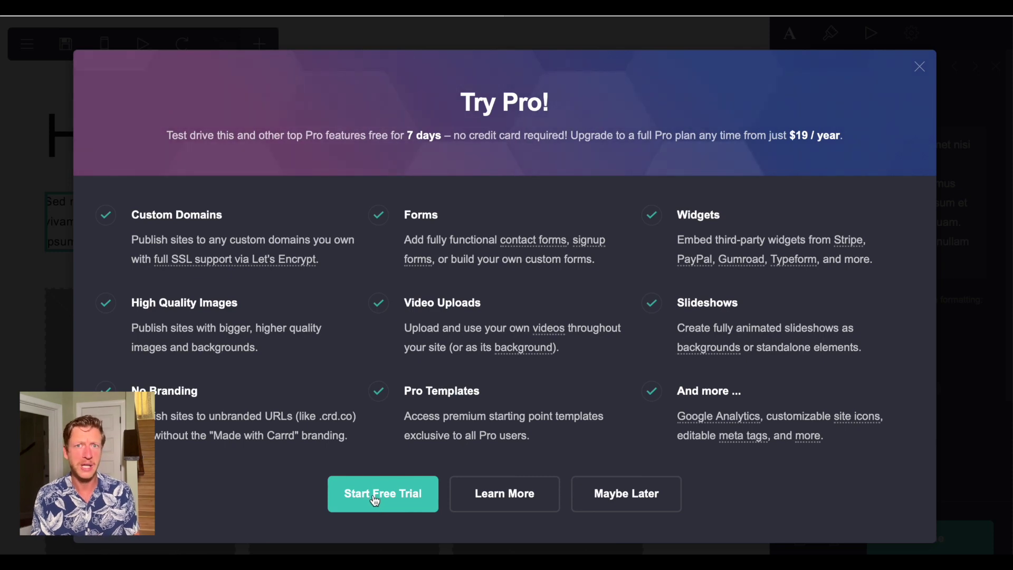
left_click(375, 500)
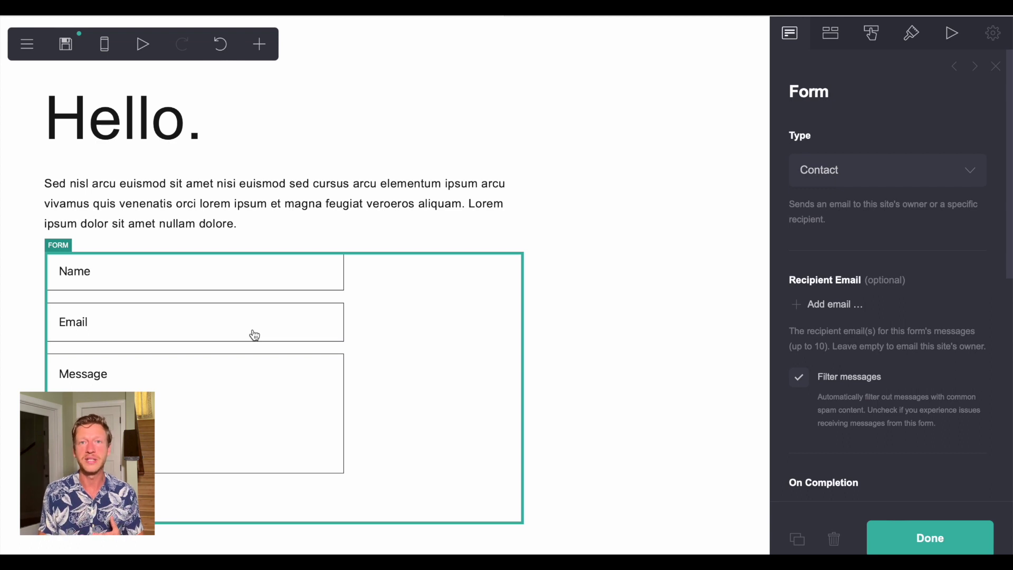
Switch the form type to Signup and then back to Contact
left_click(894, 130)
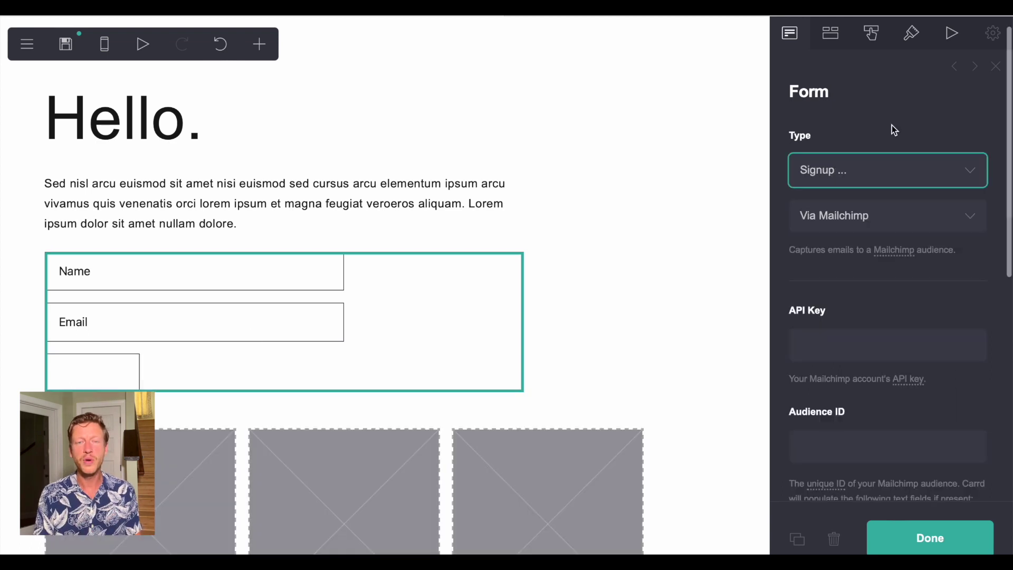
left_click(841, 172)
left_click(840, 163)
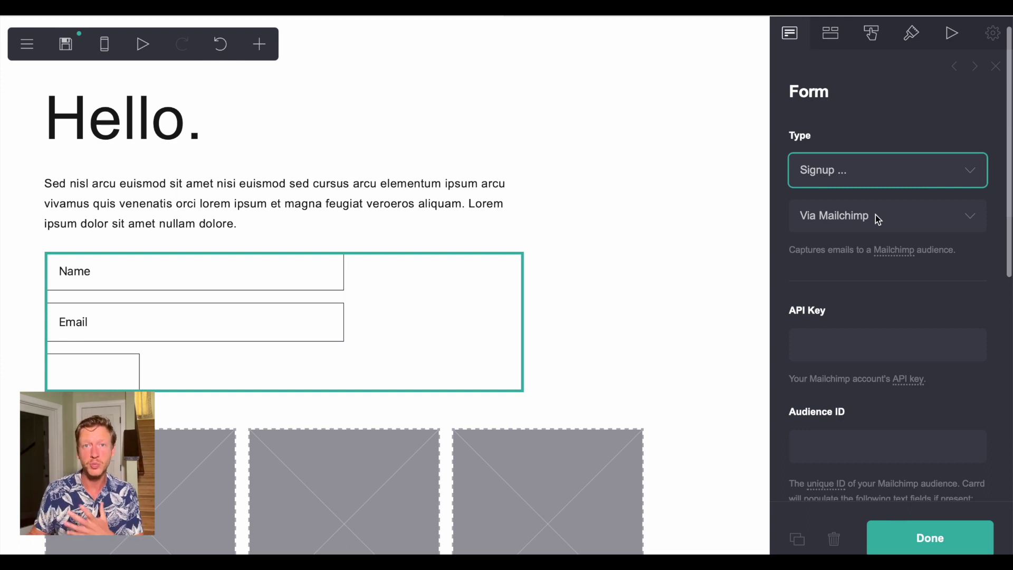
left_click(859, 172)
left_click(840, 157)
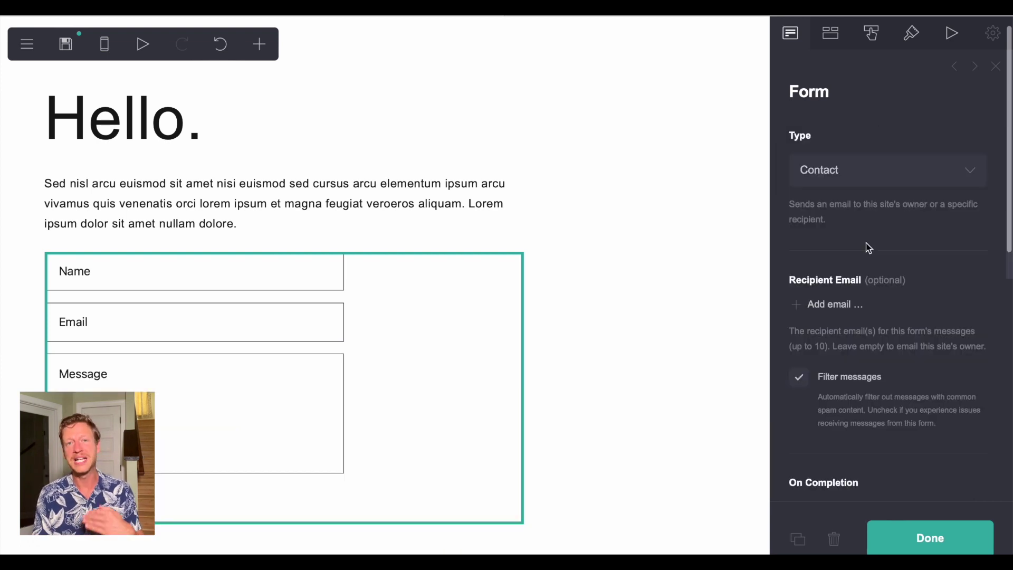
Add an empty recipient email entry, then select the Hello. heading
left_click(854, 305)
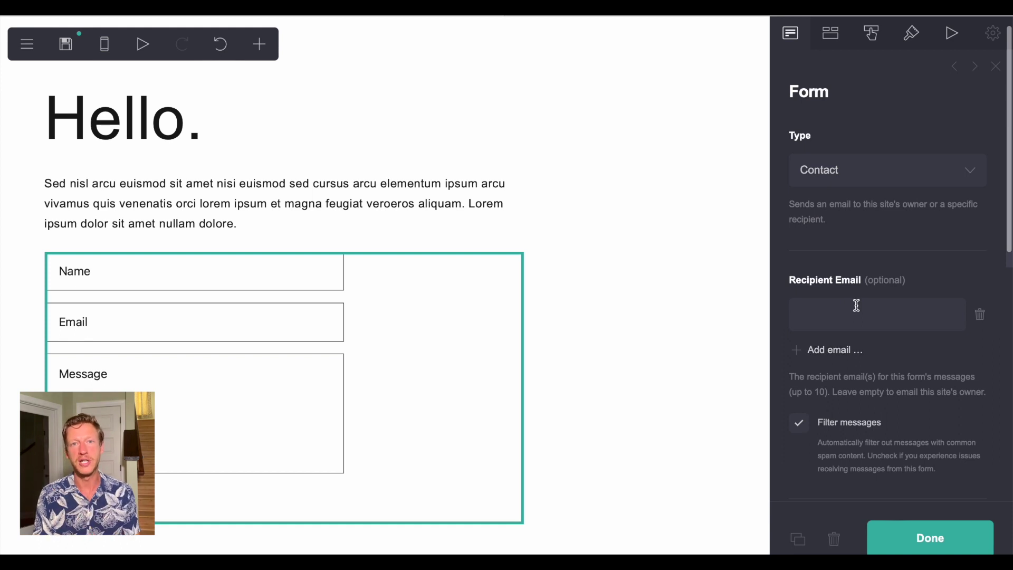
scroll(129, 137, "up", 1)
left_click(129, 137)
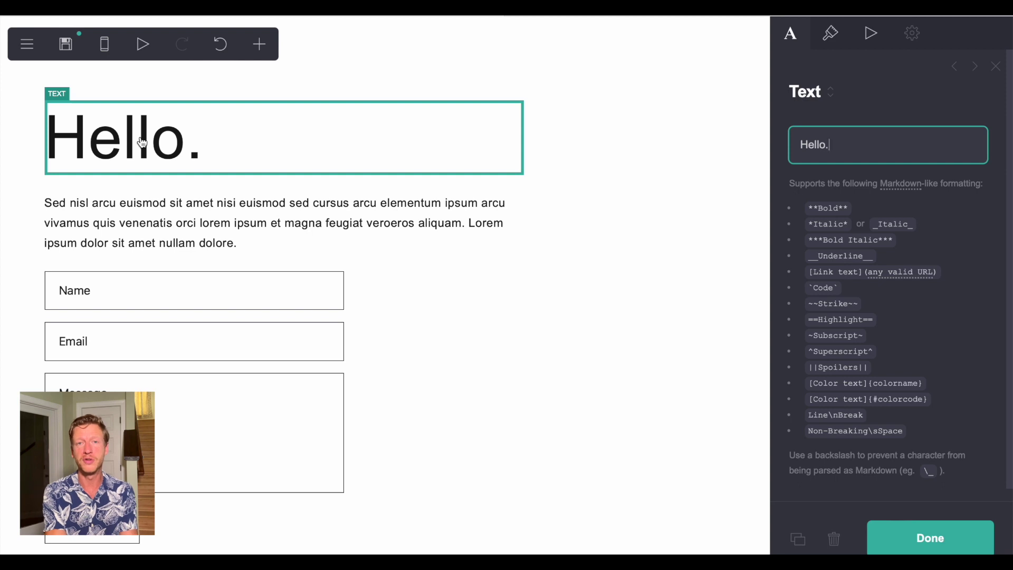
left_click(141, 216)
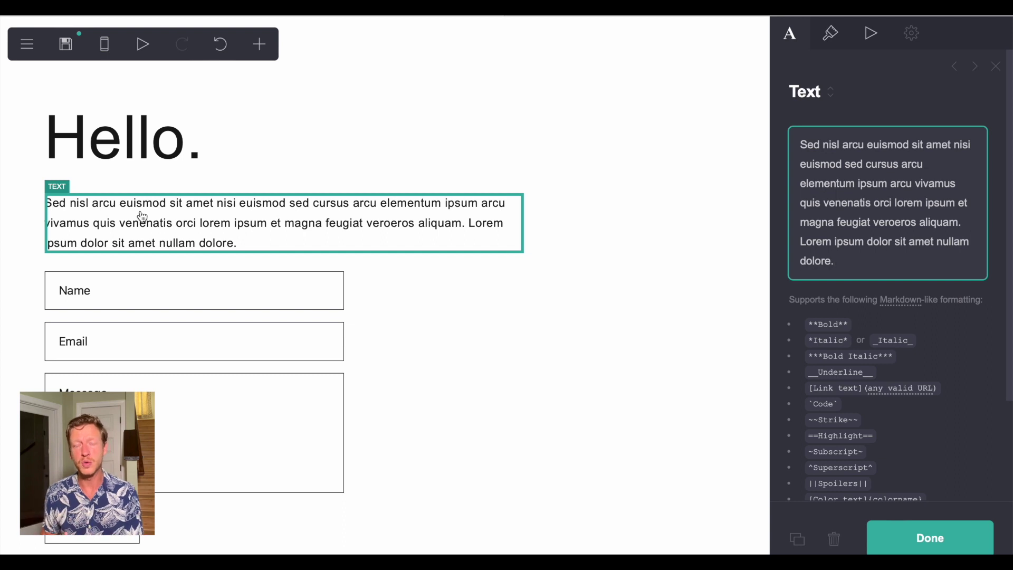
scroll(459, 409, "down", 10)
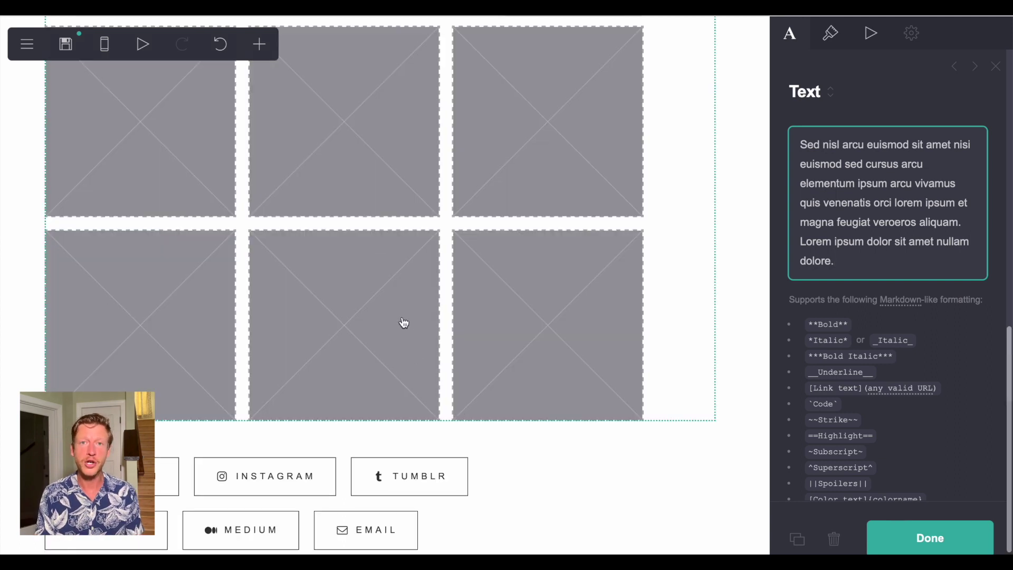
scroll(561, 290, "up", 8)
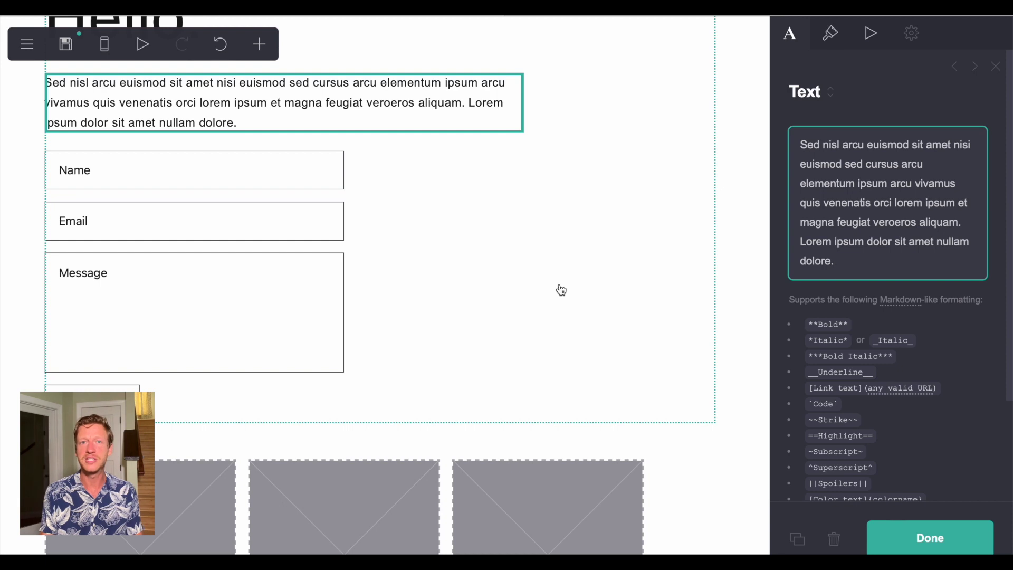
Add a Widget element below the form and set its type to Gumroad
left_click(501, 264)
left_click(259, 44)
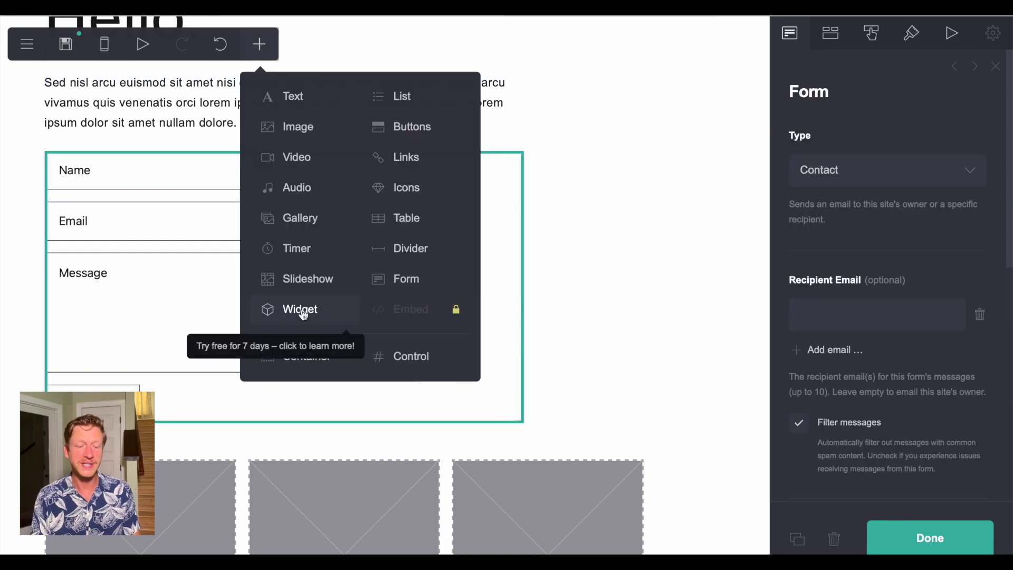
left_click(300, 309)
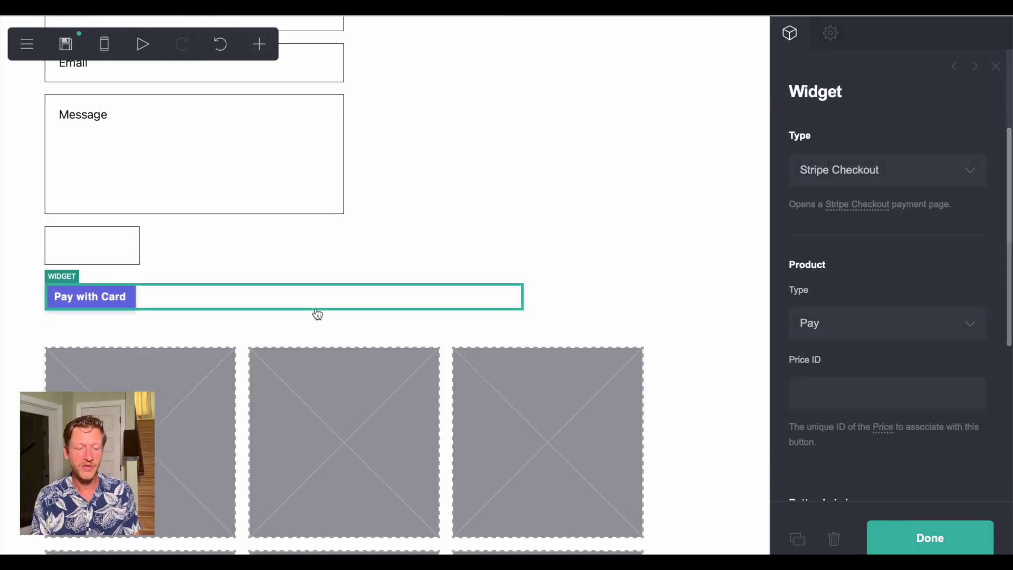
left_click(906, 175)
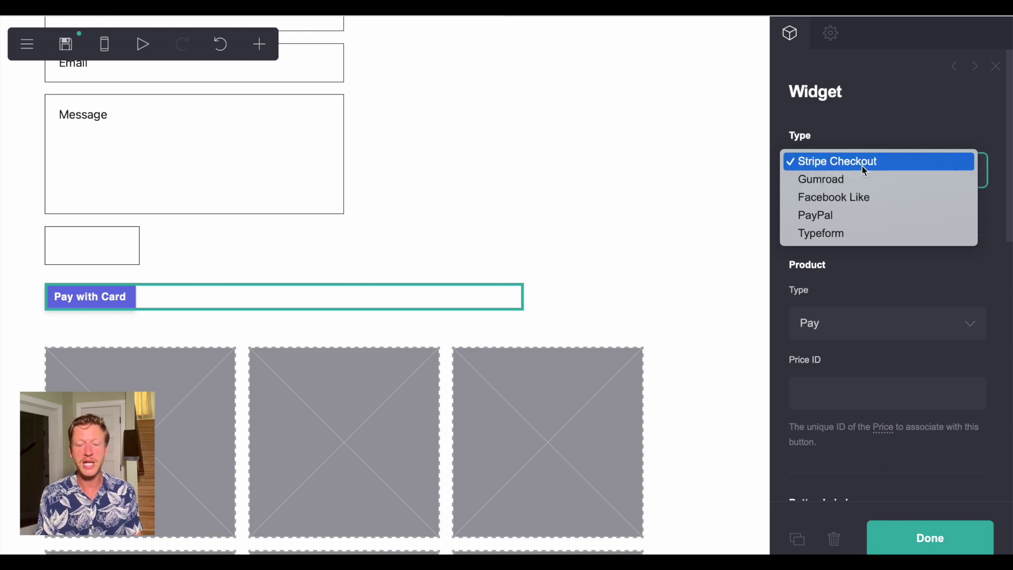
left_click(825, 181)
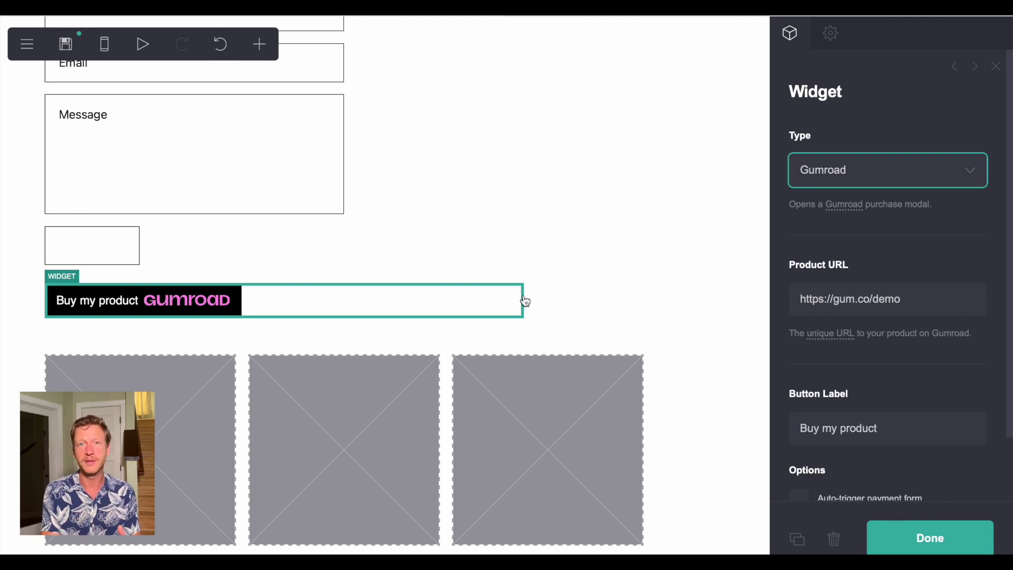
Keep Gumroad as the widget type and review the Hello. heading's Appearance settings (Arial, size 5)
left_click(955, 170)
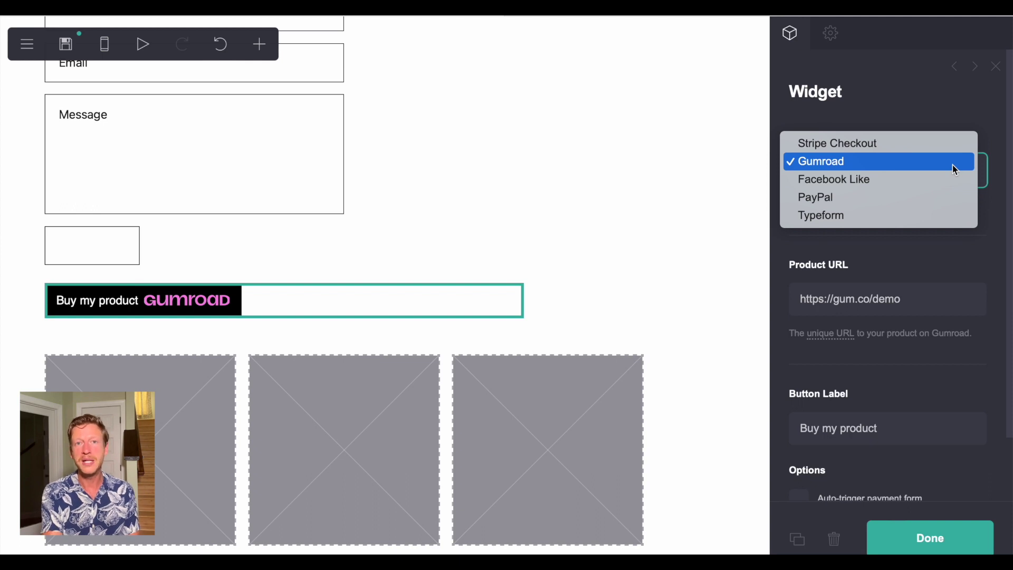
left_click(259, 43)
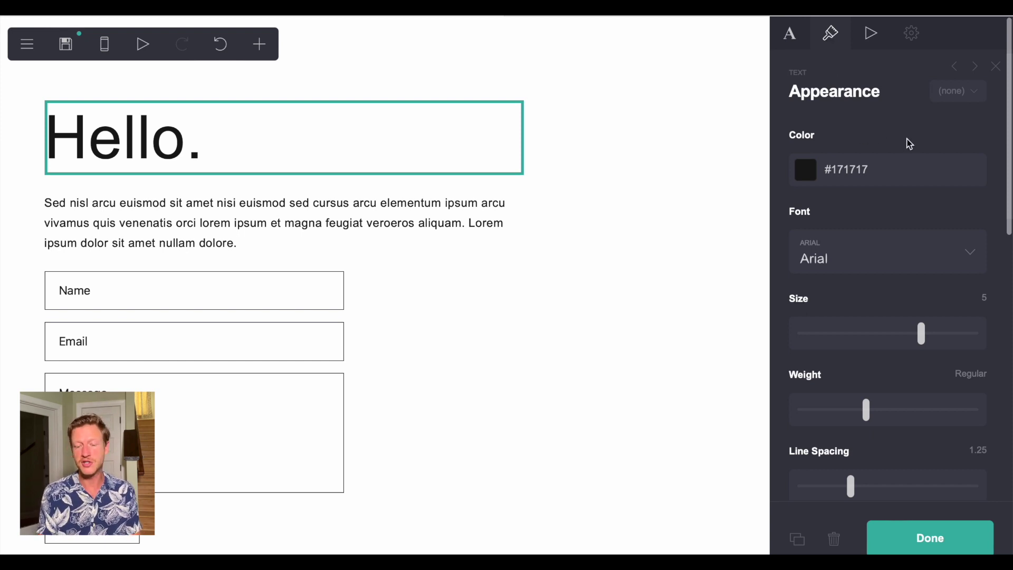
scroll(887, 260, "down", 7)
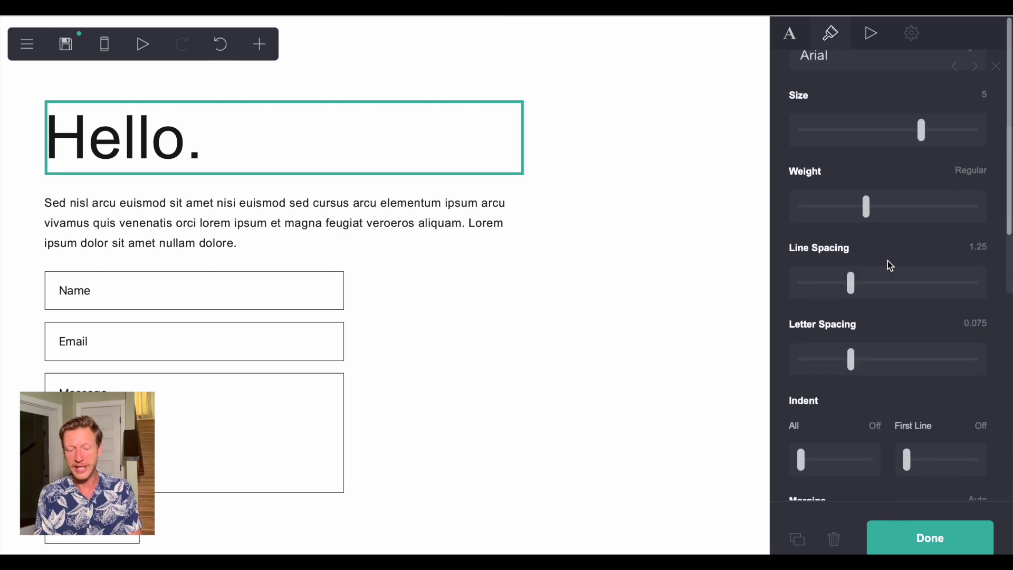
scroll(888, 261, "down", 6)
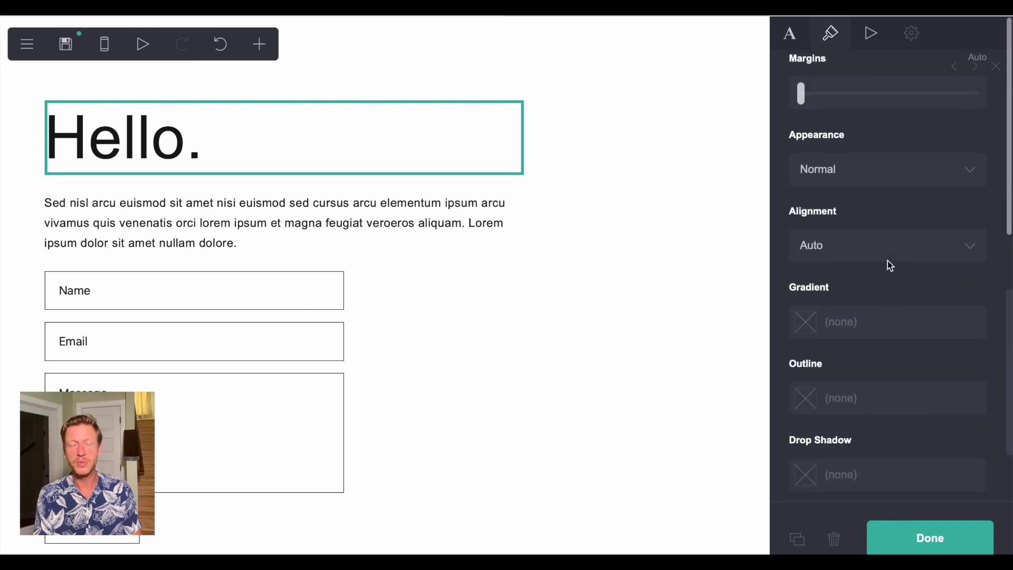